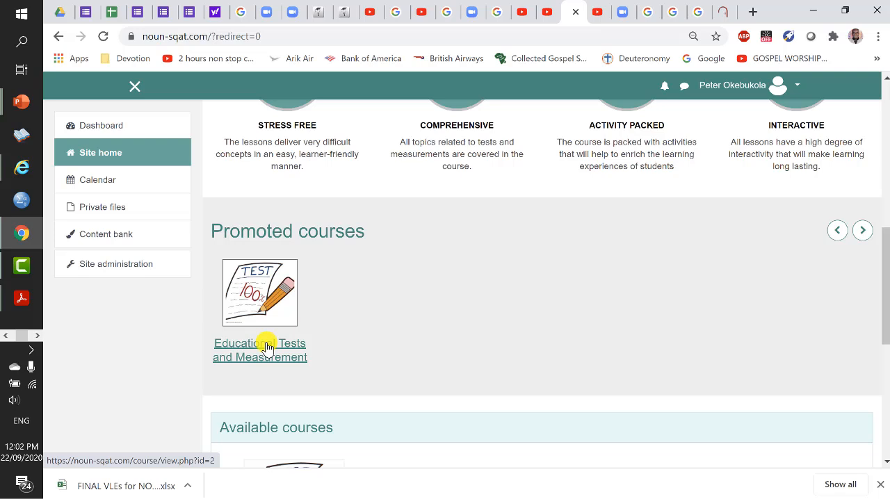
# - Open the participants list of the Educational Tests and Measurement course
pyautogui.click(268, 346)
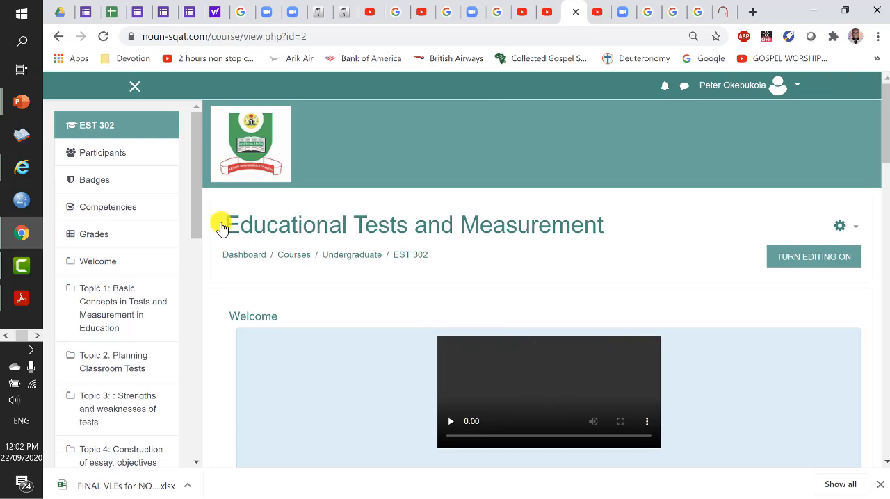
pyautogui.click(111, 155)
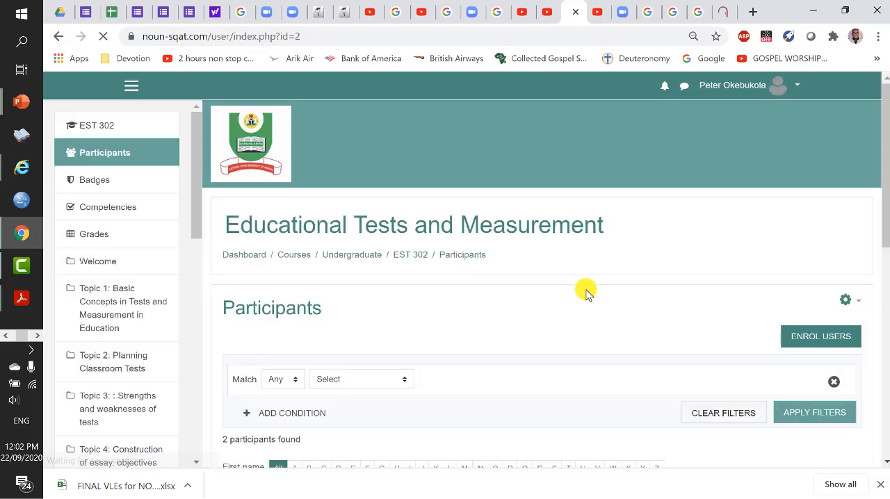
pyautogui.scroll(-1, 589, 300)
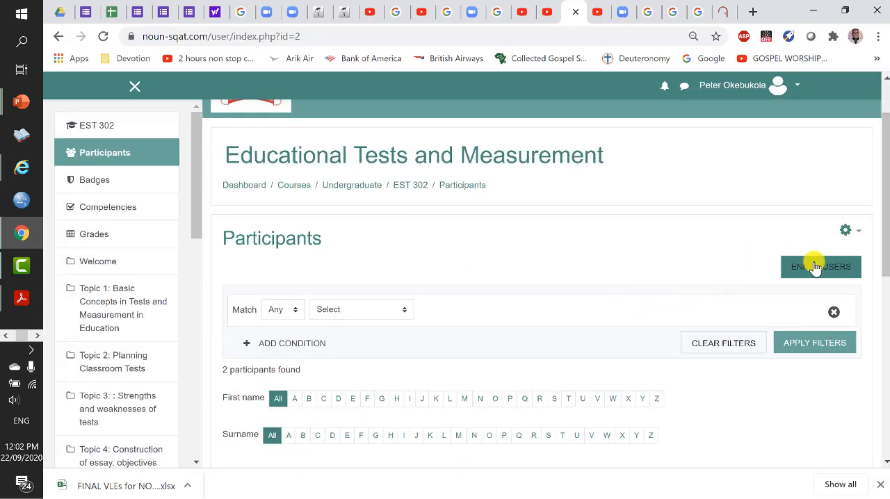
# - Start enrolling users in the course and select the Facilitator account as the user to enrol
pyautogui.click(814, 270)
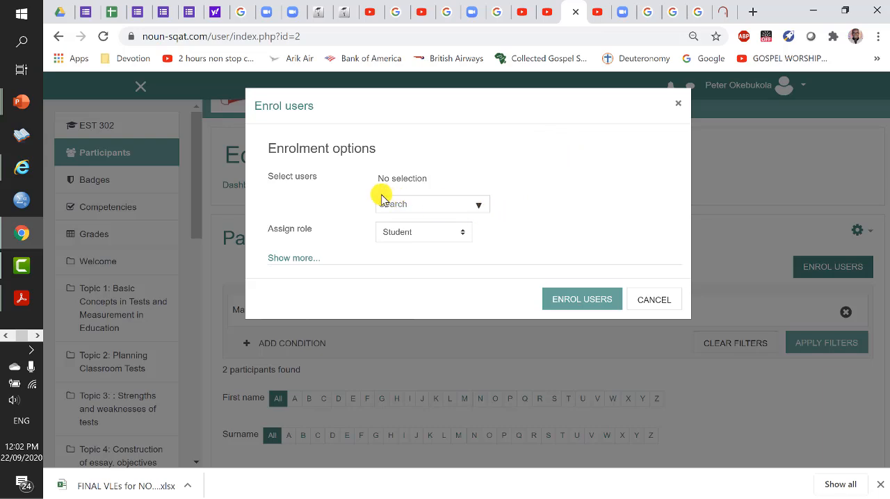
pyautogui.click(479, 206)
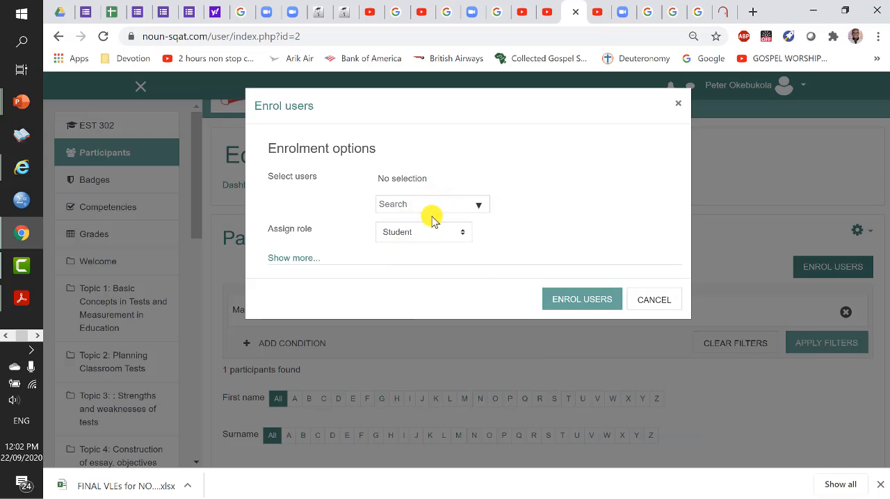
pyautogui.click(479, 209)
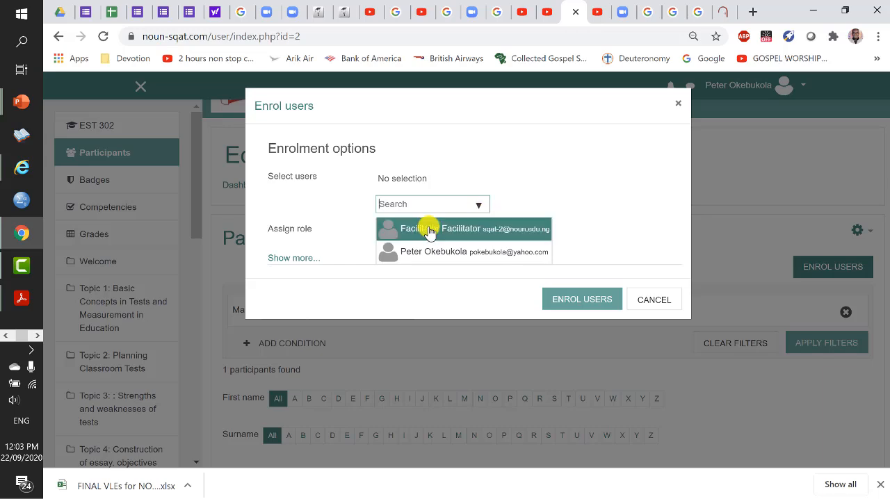
pyautogui.click(489, 231)
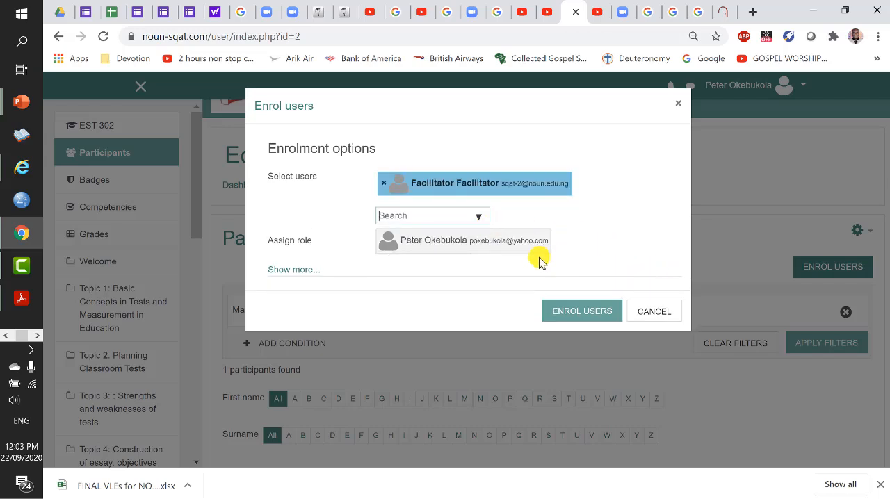
# - Assign the Teacher role to the selected Facilitator account, complete the enrolment and check its entry in the participants list
pyautogui.click(298, 245)
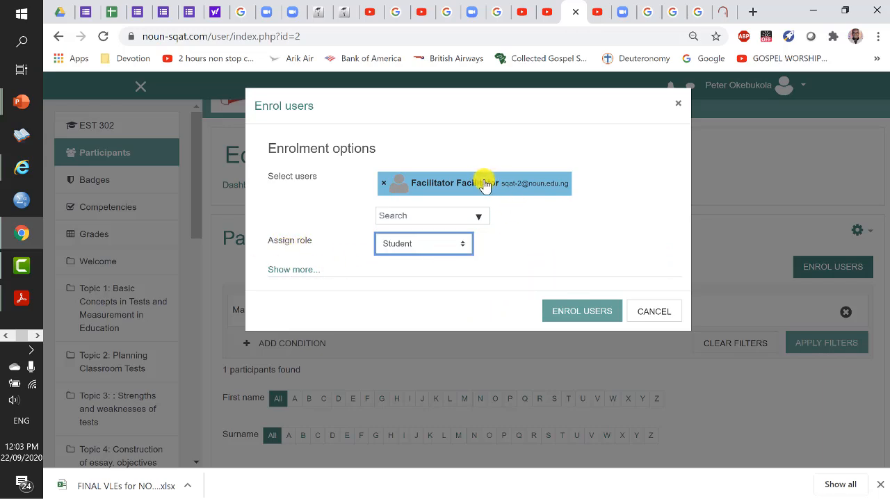
pyautogui.click(463, 247)
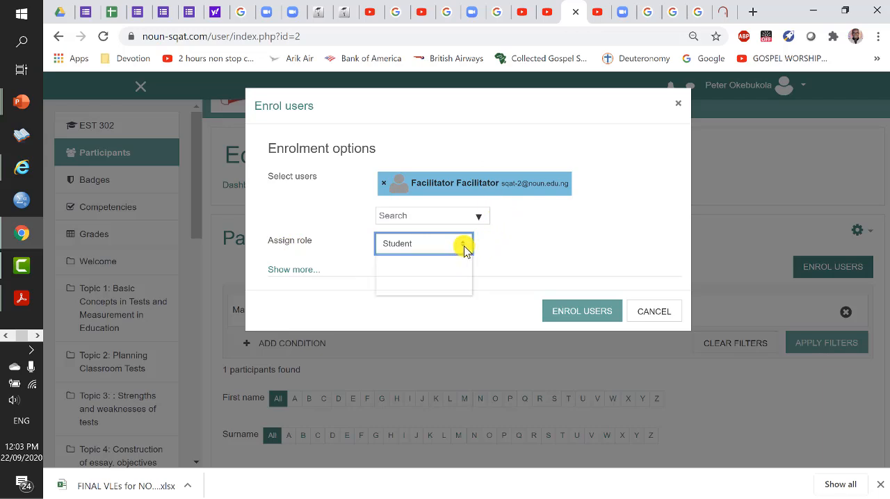
pyautogui.click(435, 267)
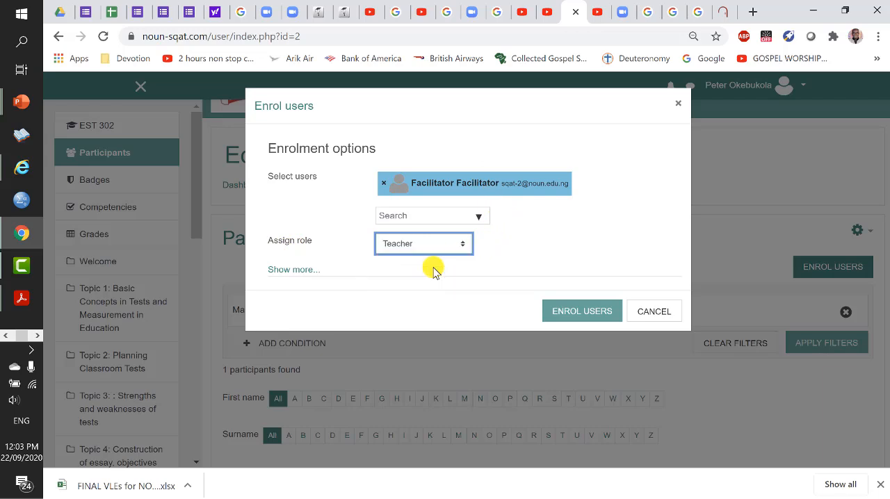
pyautogui.click(583, 312)
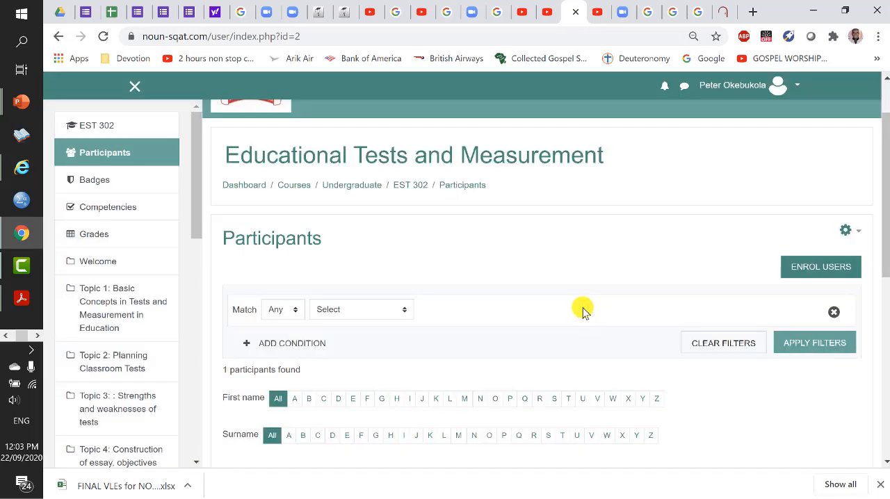
pyautogui.scroll(-1, 511, 268)
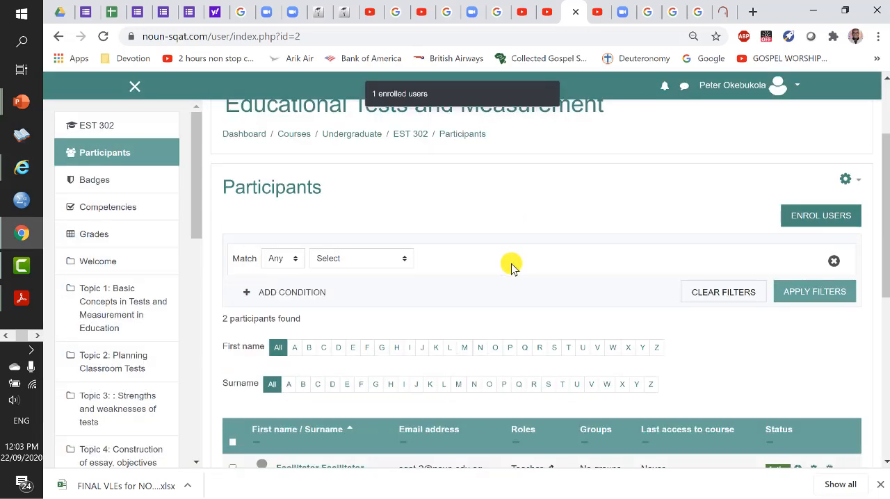
pyautogui.scroll(-1, 511, 268)
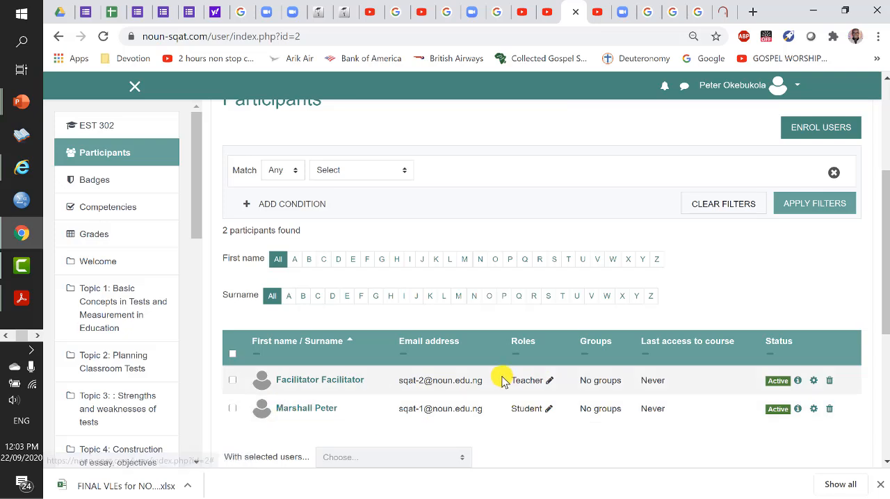
# - Switch to the PowerPoint slide show to reveal the next enrolment instruction, then return to the course site in Chrome
pyautogui.hotkey('alt', 'Tab')
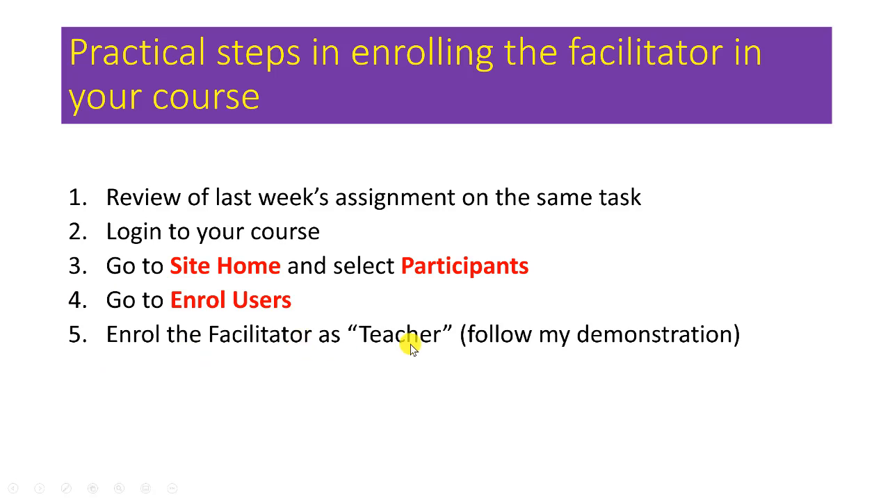
pyautogui.click(590, 358)
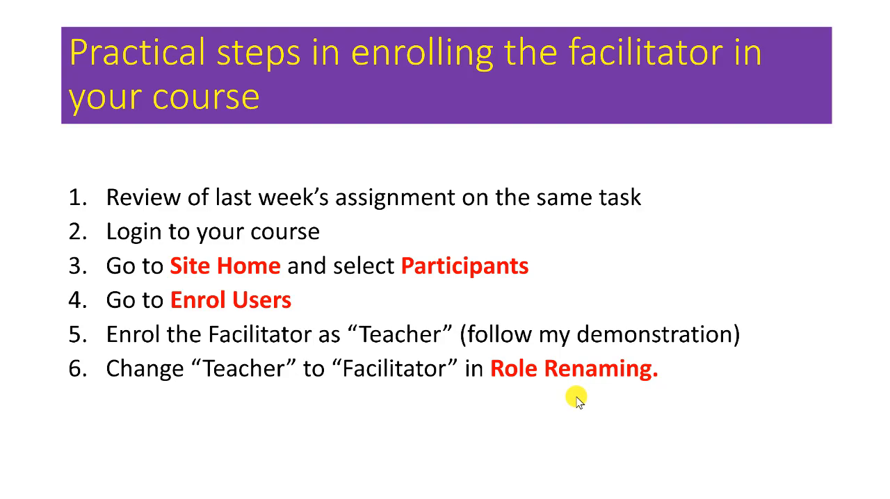
pyautogui.hotkey('alt', 'Tab')
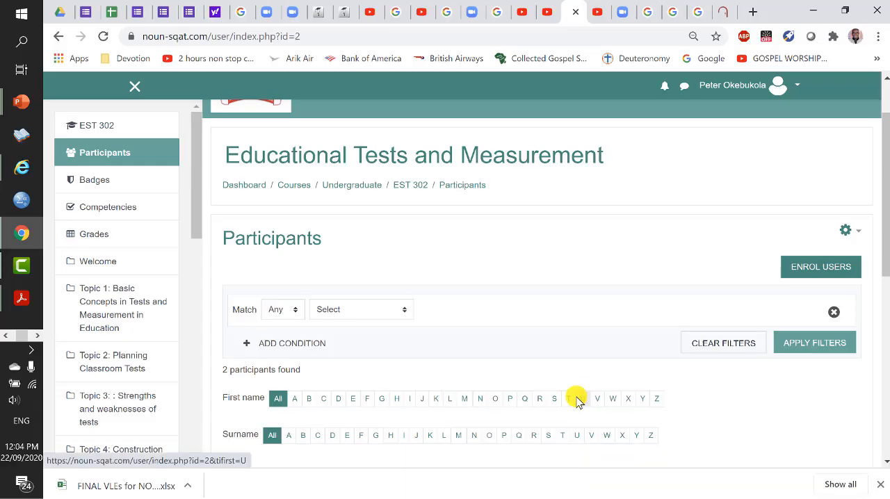
# - Return to the EST 302 course page and open the course settings for editing
pyautogui.scroll(-1, 459, 342)
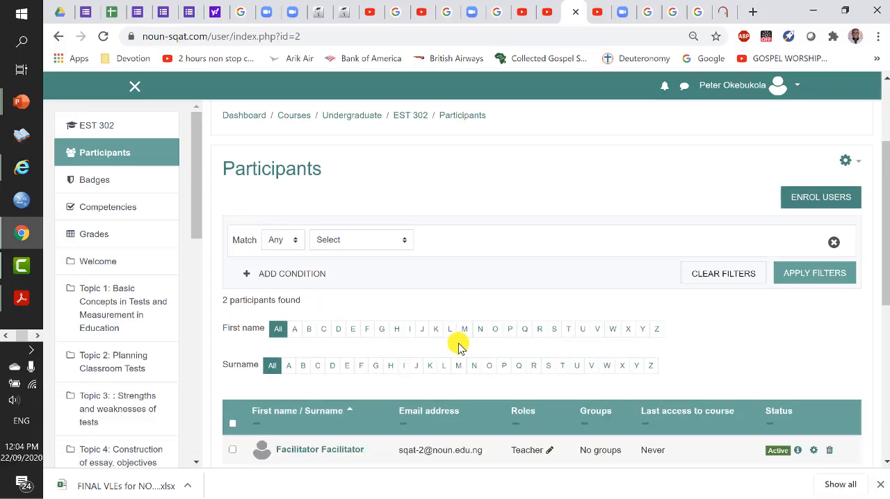
pyautogui.scroll(2, 459, 345)
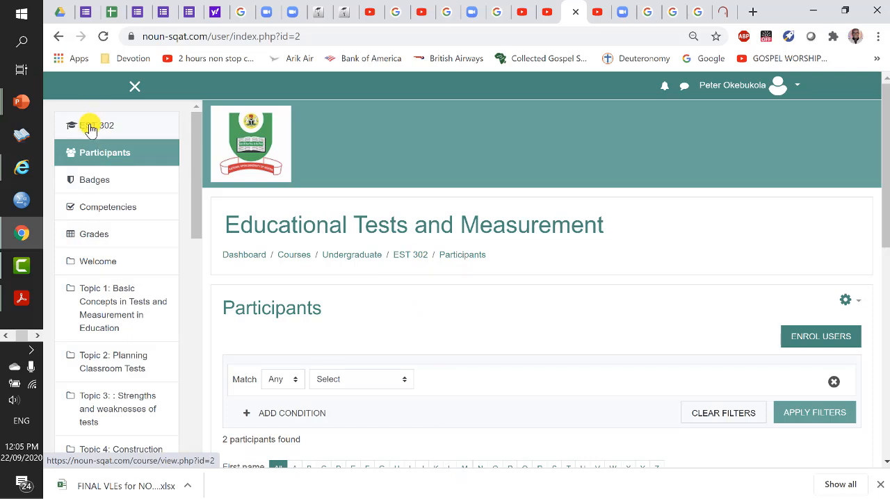
pyautogui.click(404, 257)
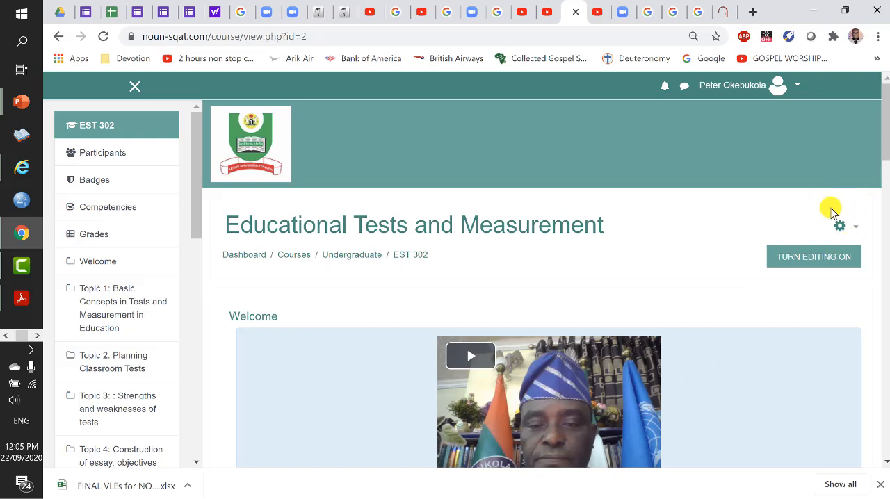
pyautogui.click(858, 227)
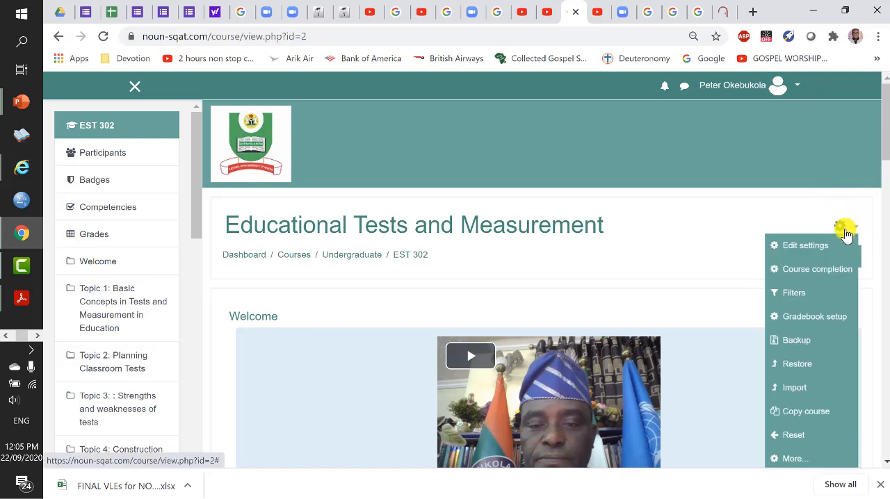
pyautogui.click(809, 244)
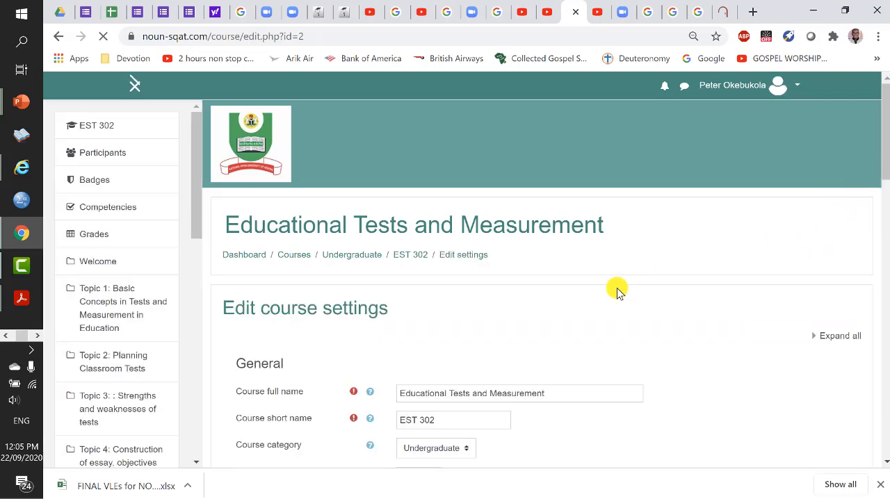
# - Set the course's word for 'Teacher' to Facilitator in the role renaming settings, and save the course settings
pyautogui.scroll(-4, 608, 296)
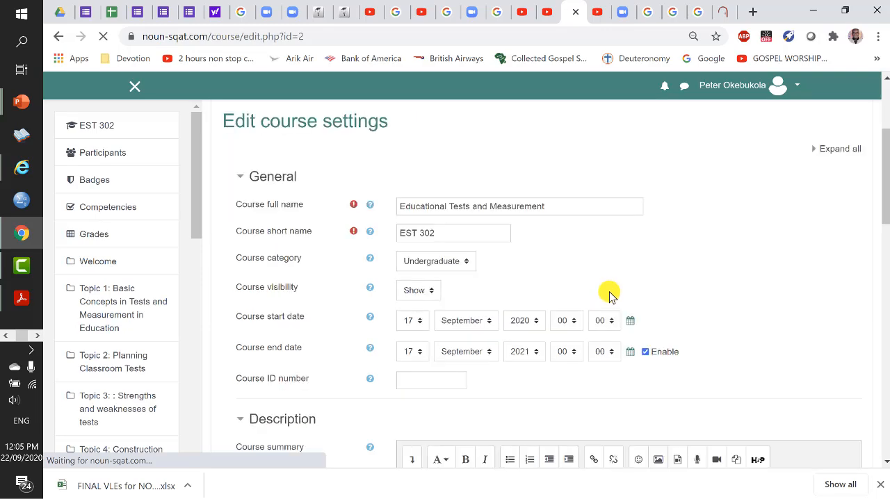
pyautogui.scroll(-7, 610, 295)
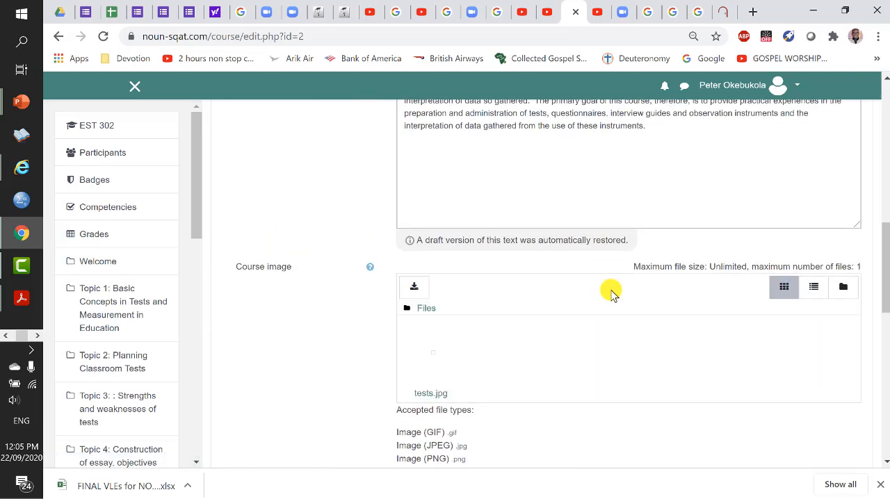
pyautogui.scroll(-3, 611, 291)
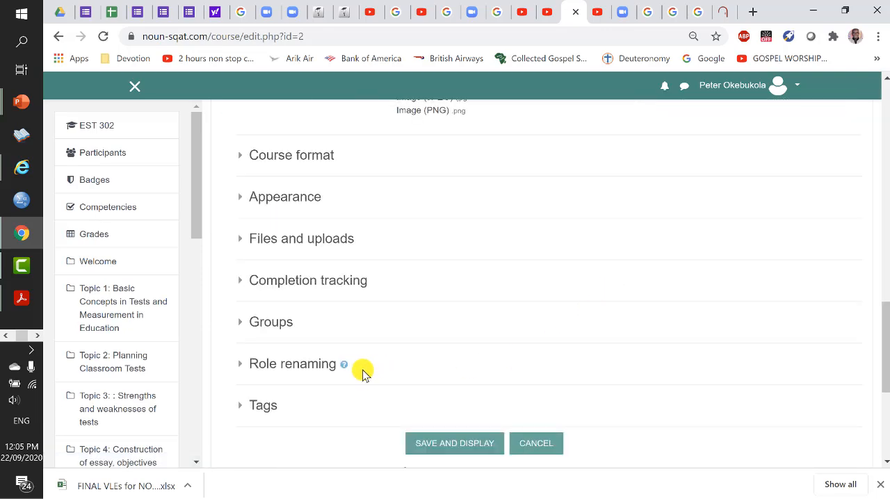
pyautogui.click(305, 368)
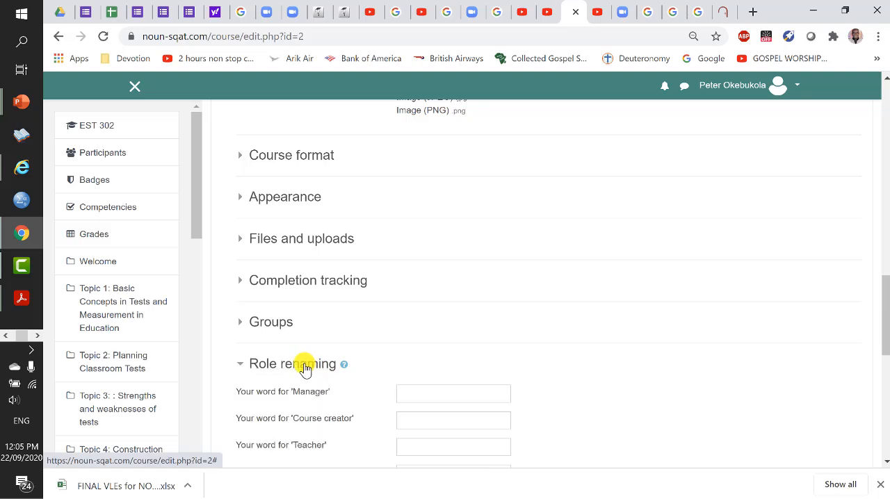
pyautogui.scroll(-1, 329, 346)
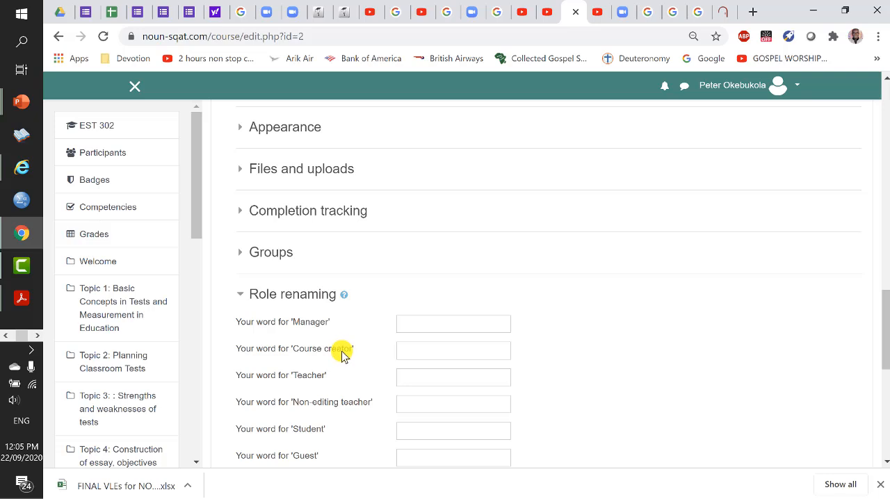
pyautogui.click(409, 381)
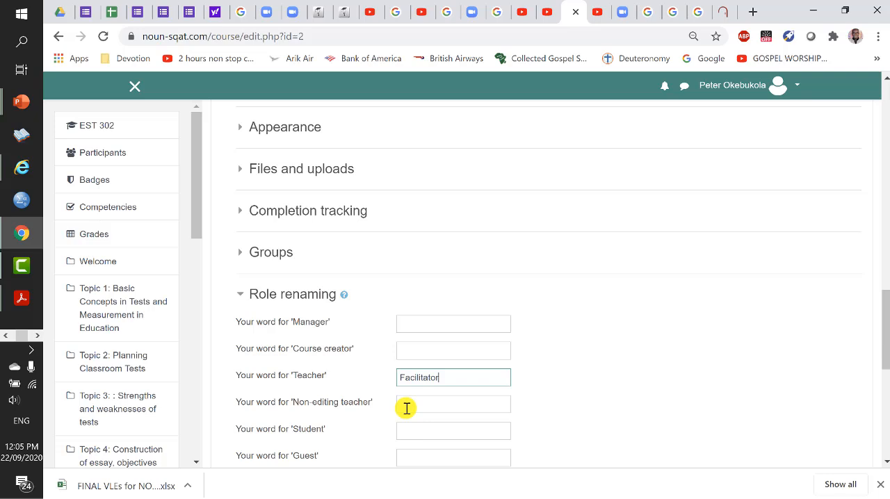
pyautogui.click(406, 406)
pyautogui.scroll(-1, 404, 429)
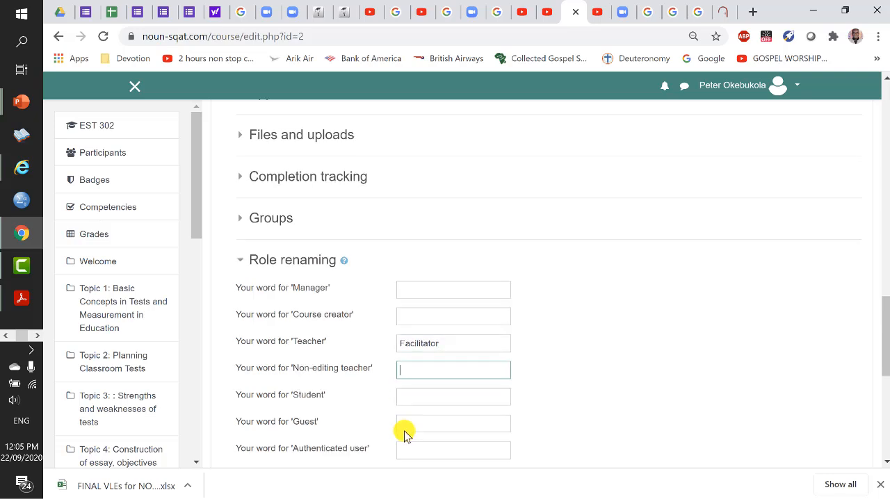
pyautogui.scroll(-2, 403, 405)
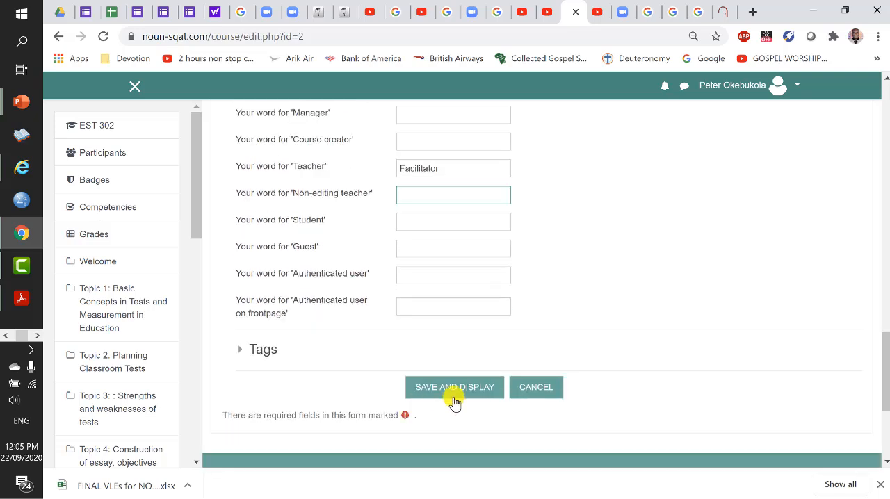
pyautogui.click(459, 393)
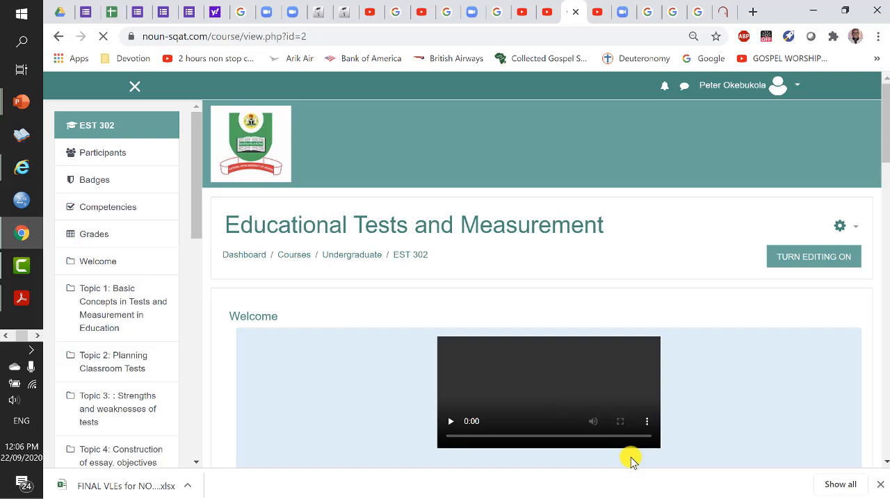
# - Turn on editing for the course and look through its topic sections
pyautogui.click(791, 258)
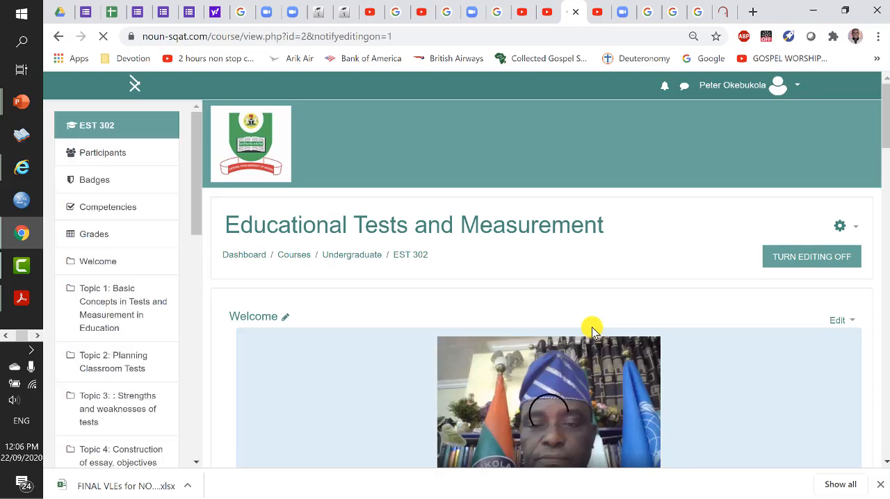
pyautogui.scroll(-6, 586, 326)
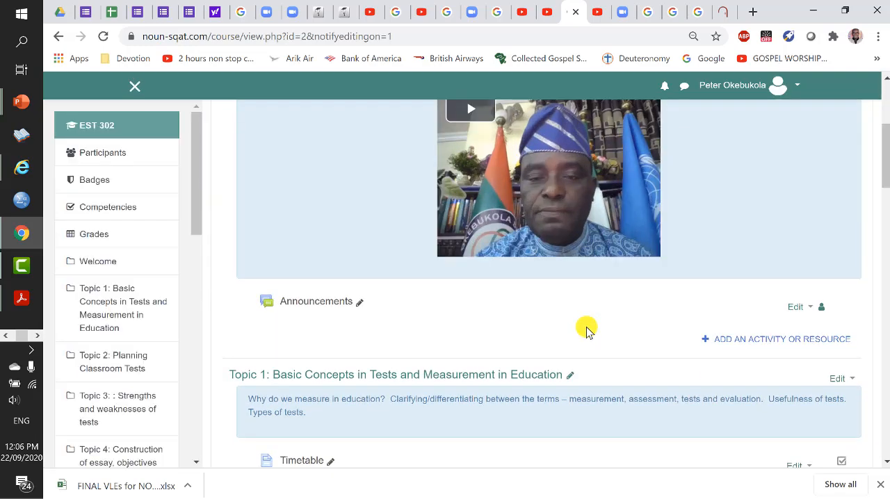
pyautogui.scroll(-3, 586, 332)
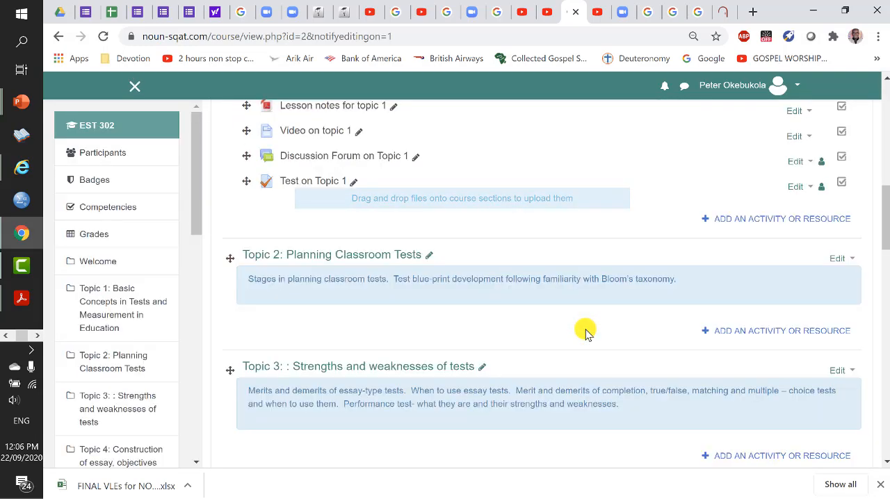
# - Reopen the course's participants list and check the role shown for the Facilitator account
pyautogui.scroll(10, 576, 338)
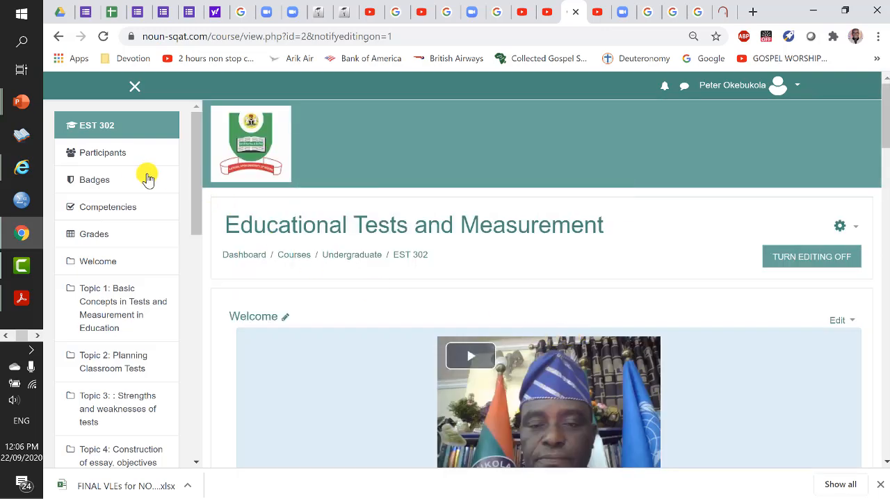
pyautogui.click(96, 158)
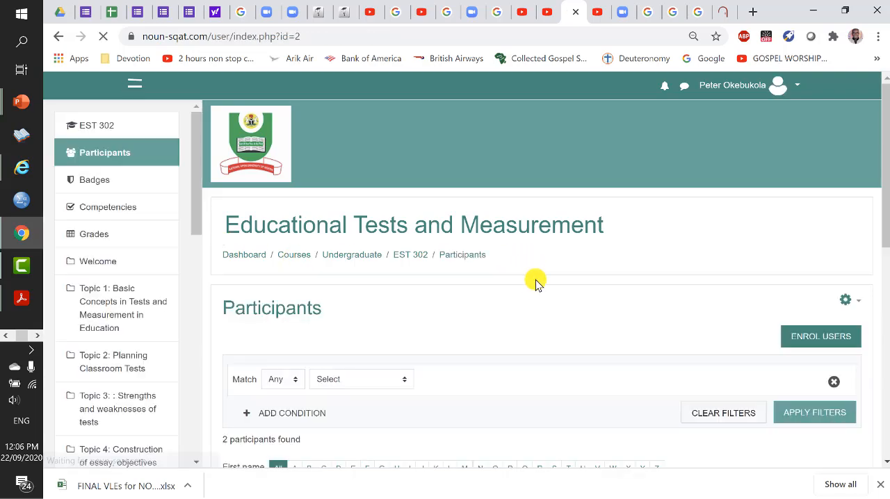
pyautogui.scroll(-3, 532, 292)
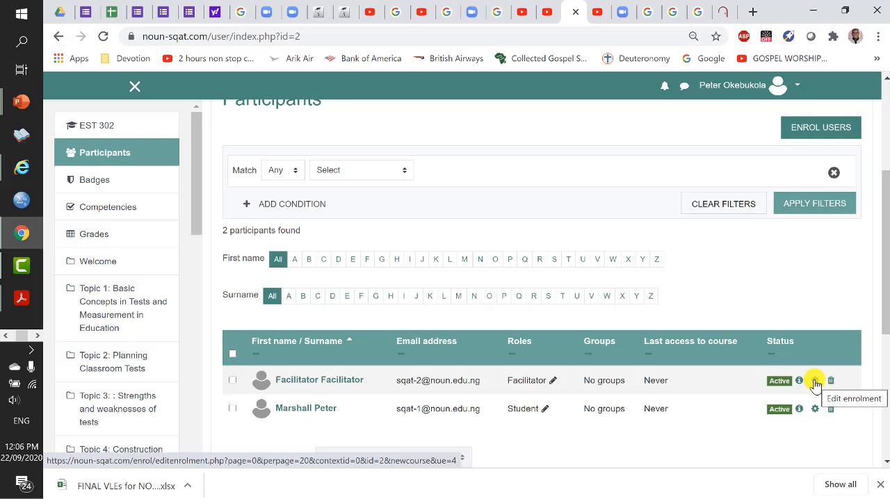
# - Select the Facilitator account in the course's participants list and open its user profile for editing
pyautogui.scroll(-1, 801, 389)
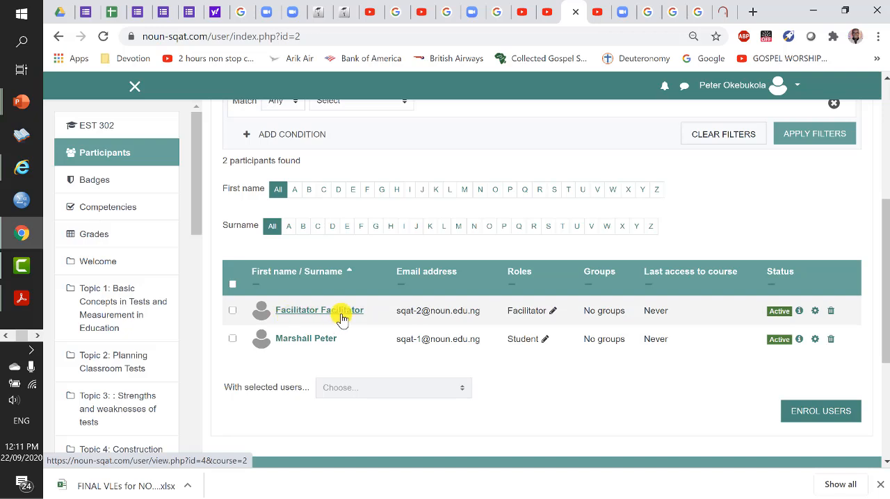
pyautogui.click(233, 310)
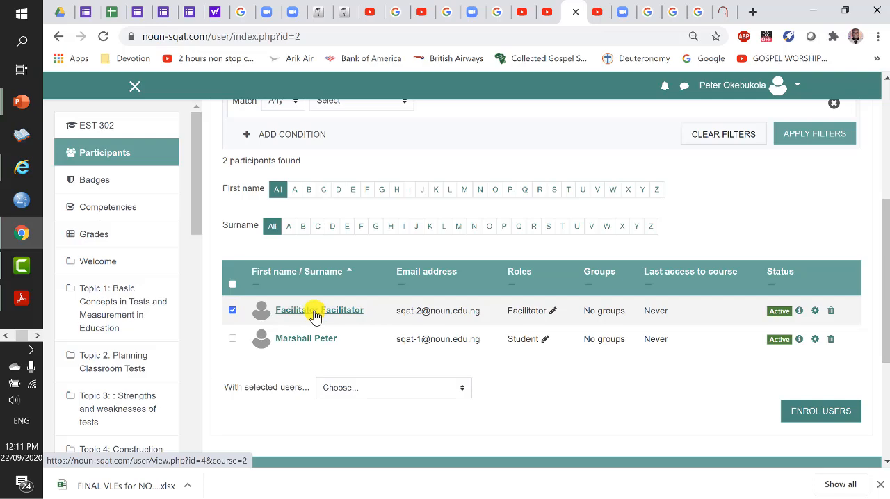
pyautogui.click(314, 314)
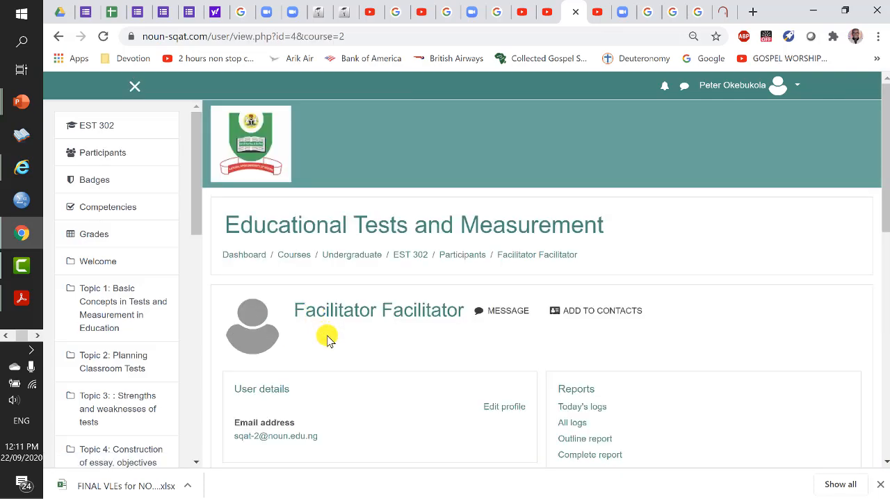
pyautogui.scroll(-2, 328, 336)
pyautogui.scroll(-1, 327, 346)
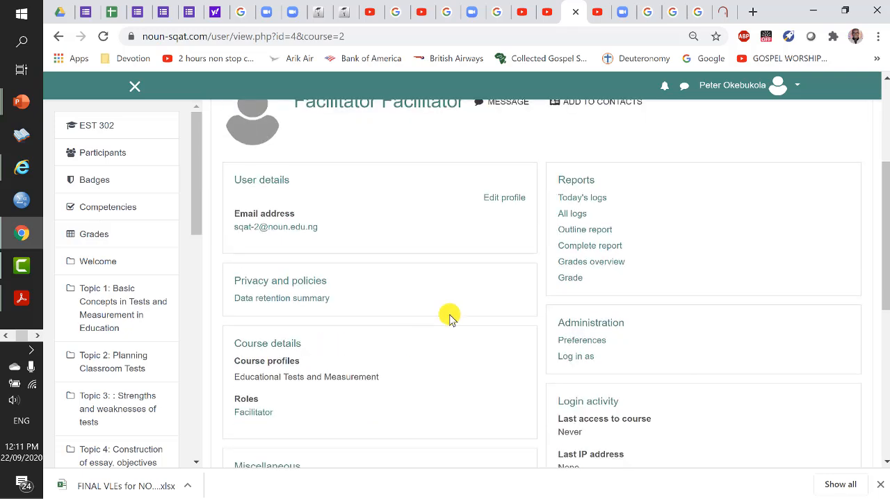
pyautogui.click(497, 206)
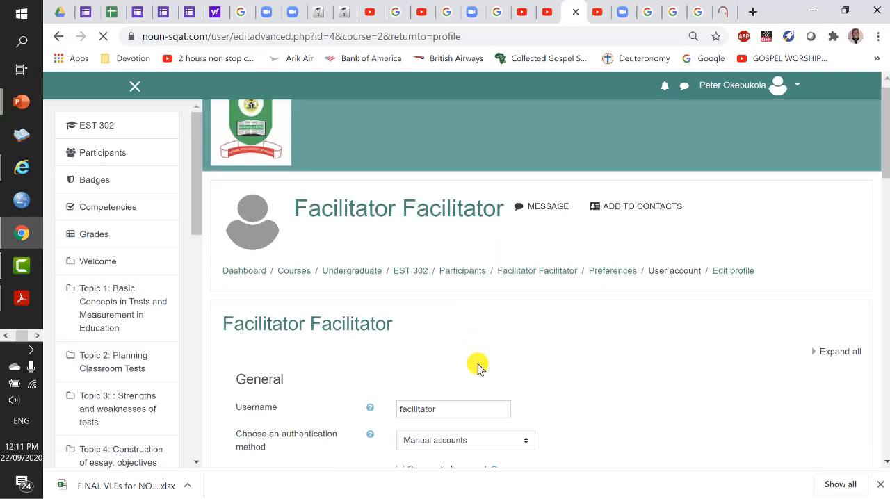
# - Change the Facilitator account's first name to SQAT and update the profile
pyautogui.scroll(-5, 478, 366)
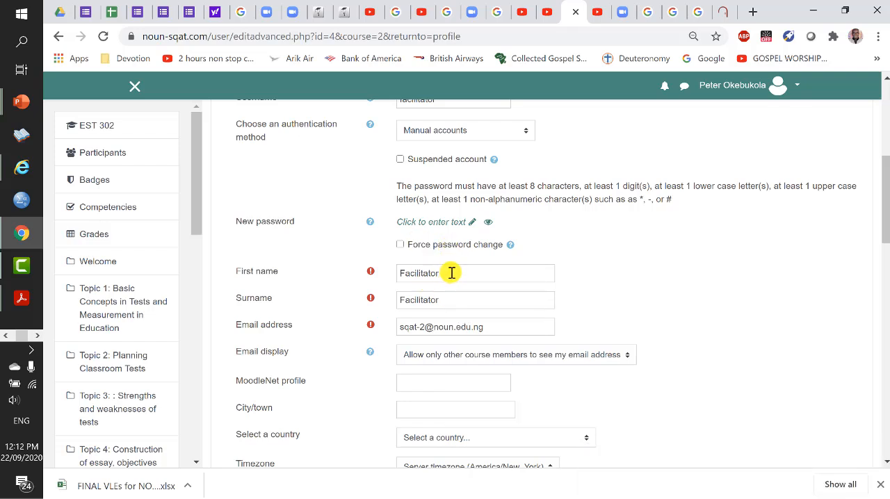
pyautogui.moveTo(455, 273); pyautogui.dragTo(403, 272)
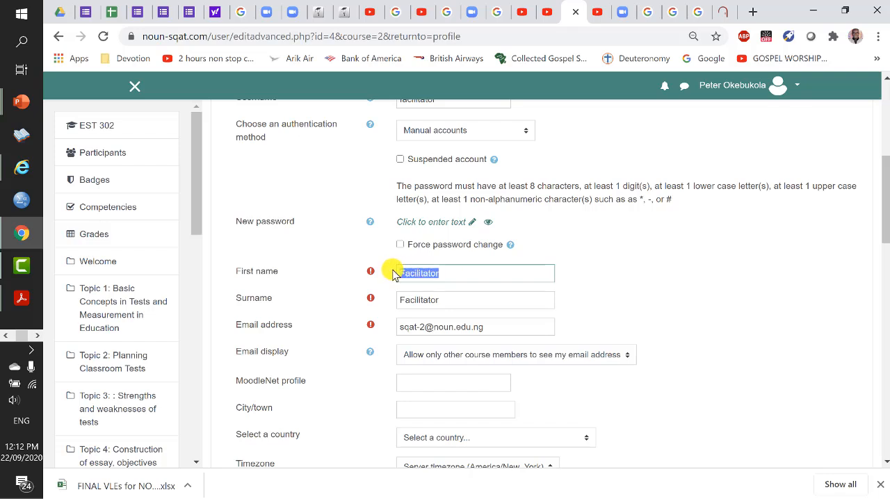
pyautogui.write('SQAT')
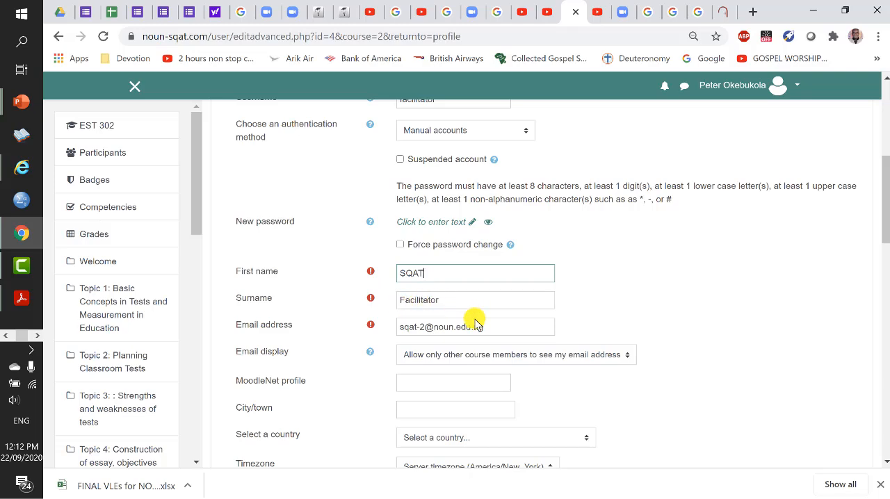
pyautogui.scroll(-15, 476, 321)
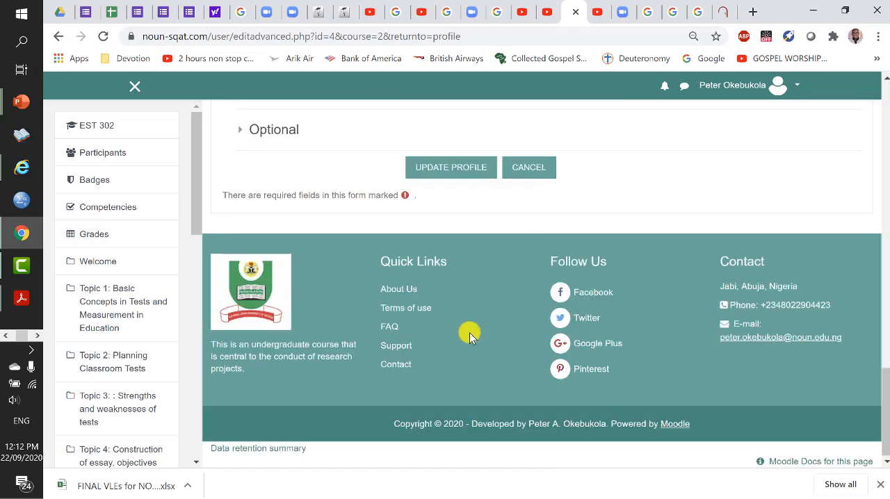
pyautogui.click(447, 168)
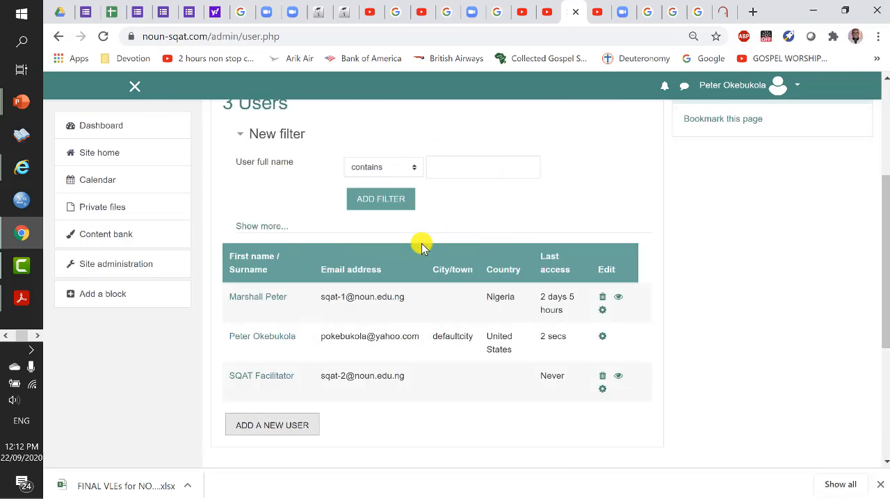
# - Check the facilitator's entry in the site's user list and switch to the presentation slide on enrolling the facilitator
pyautogui.scroll(-1, 346, 271)
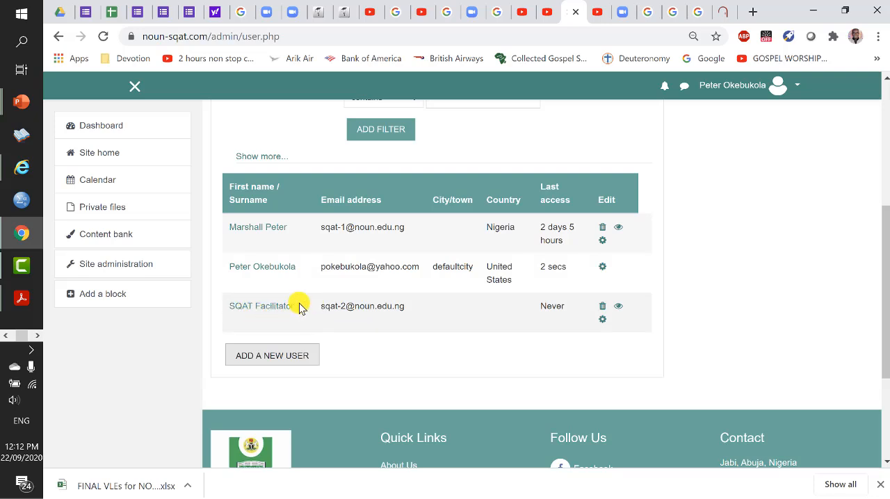
pyautogui.hotkey('alt', 'Tab')
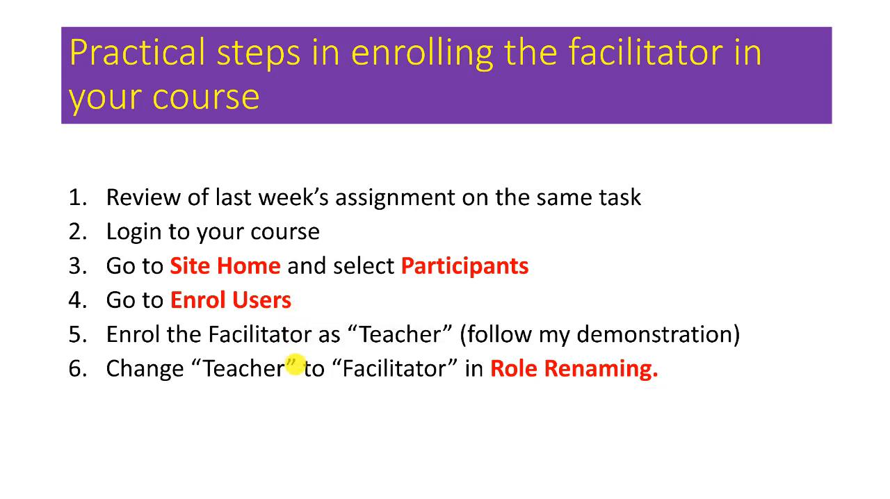